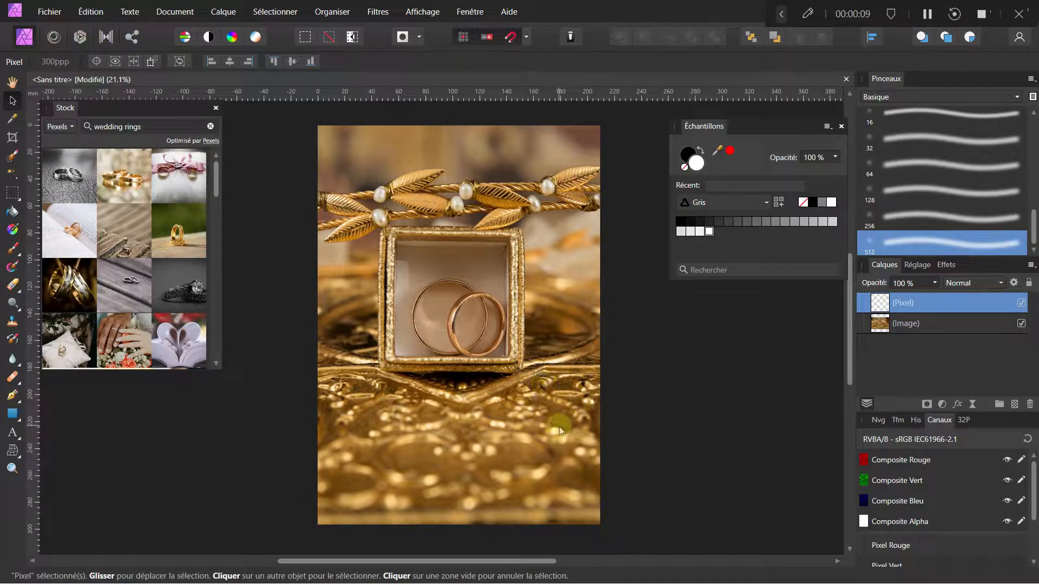
click(441, 410)
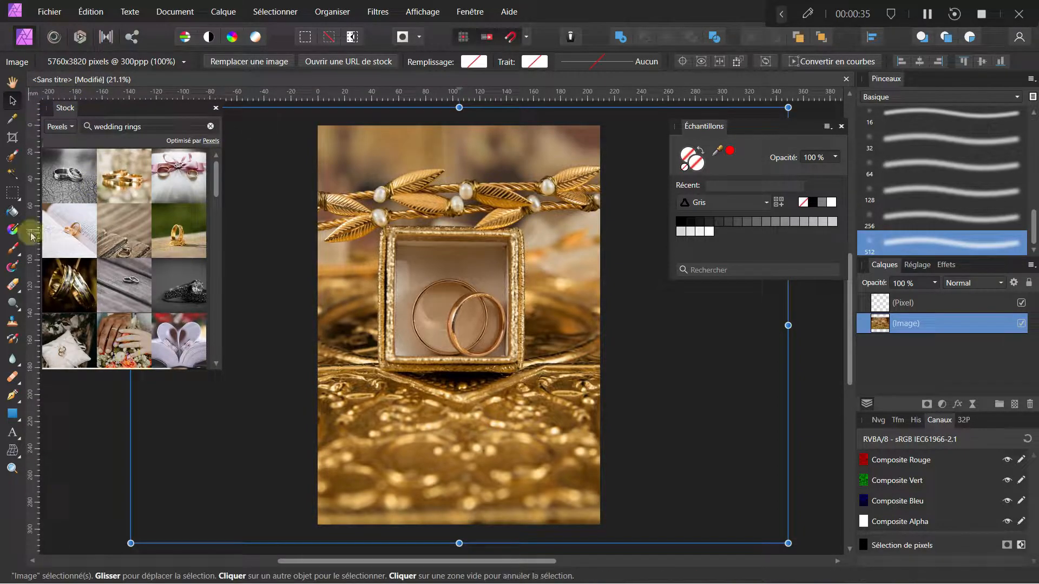
click(415, 12)
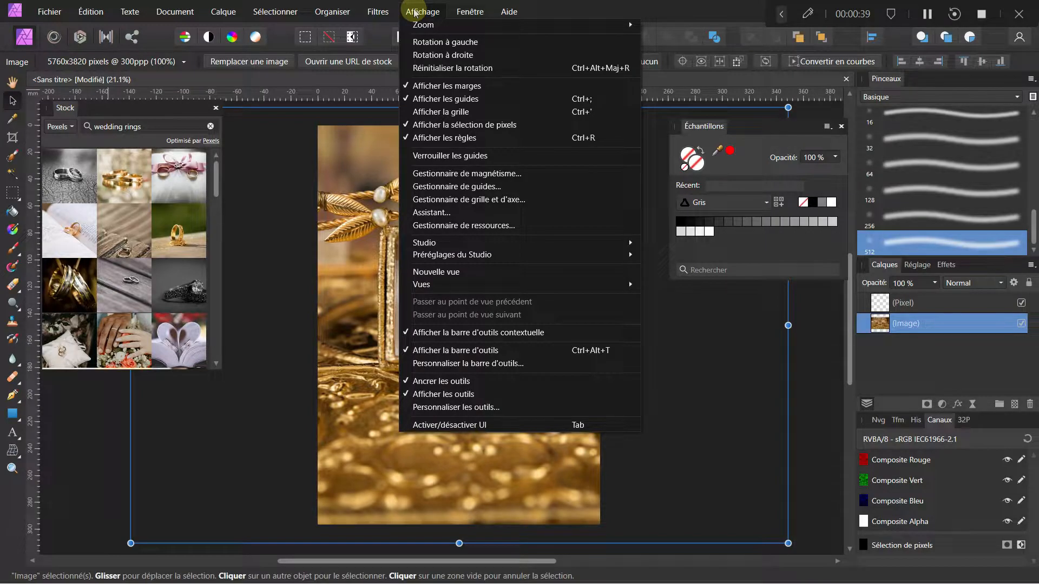
mouse_move(424, 243)
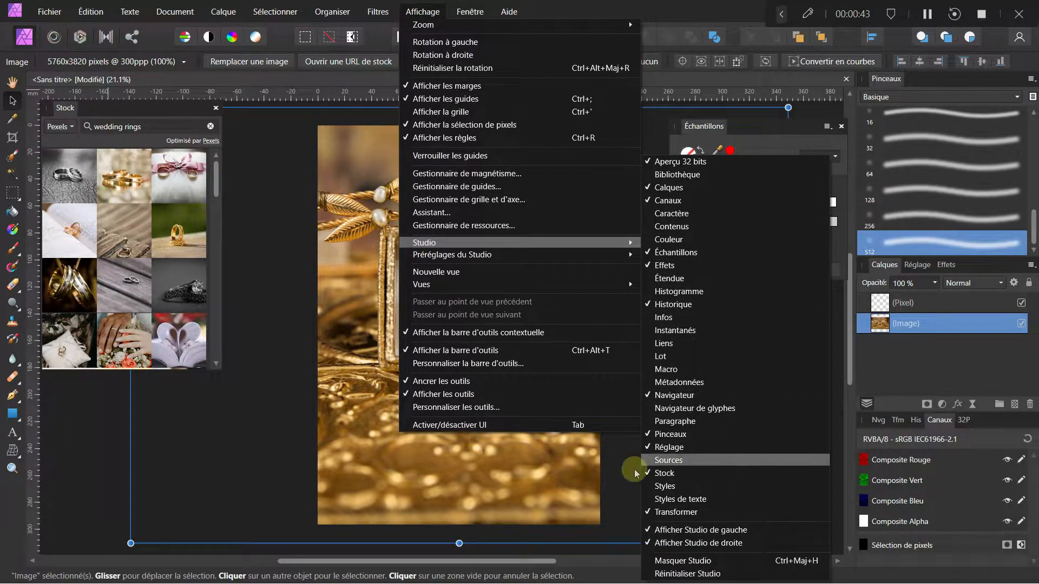
click(266, 74)
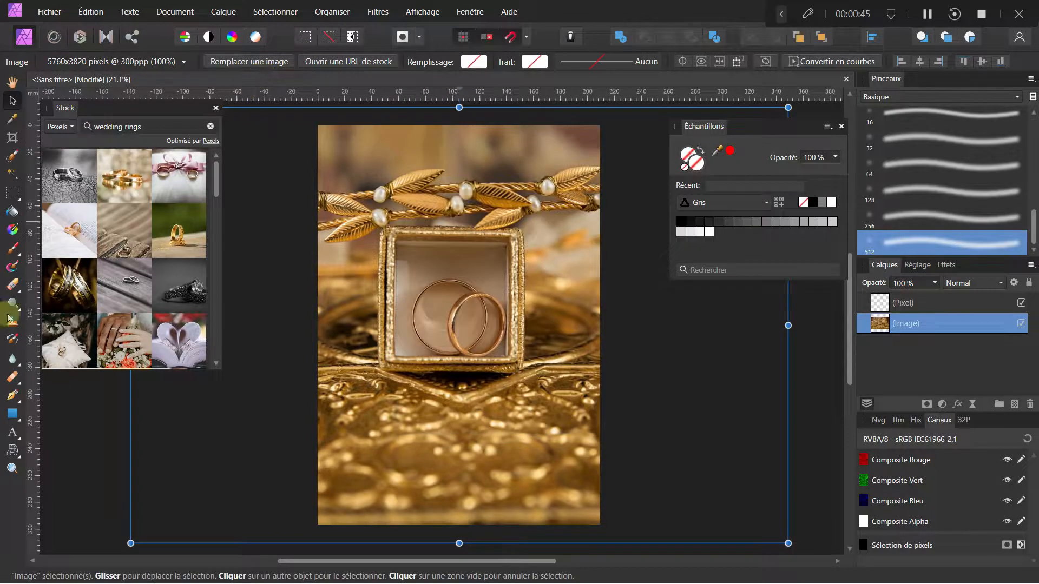
click(449, 300)
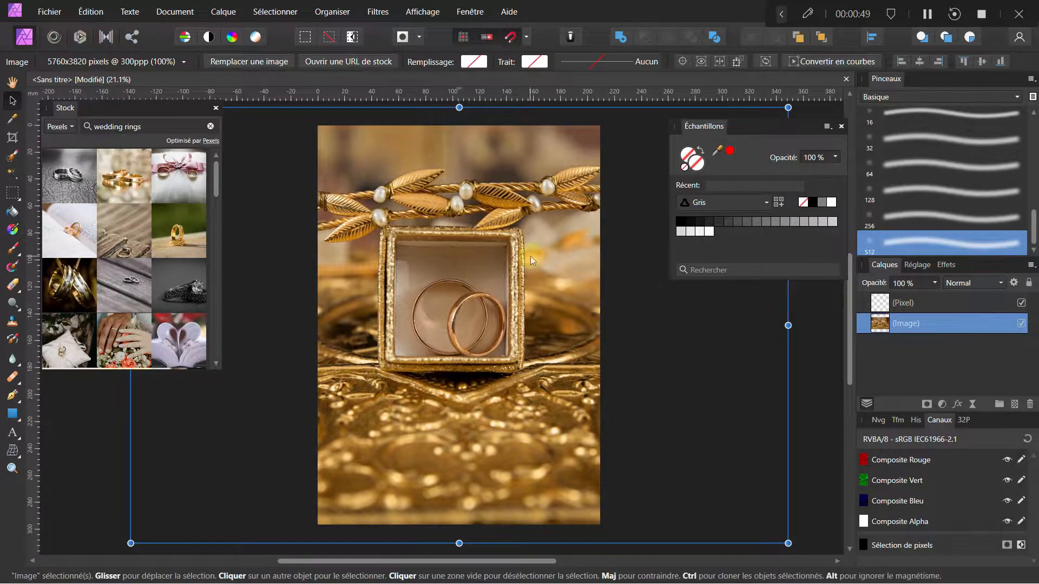
- Fill the pixel layer above the image entirely with black using the Flood Fill tool
click(910, 309)
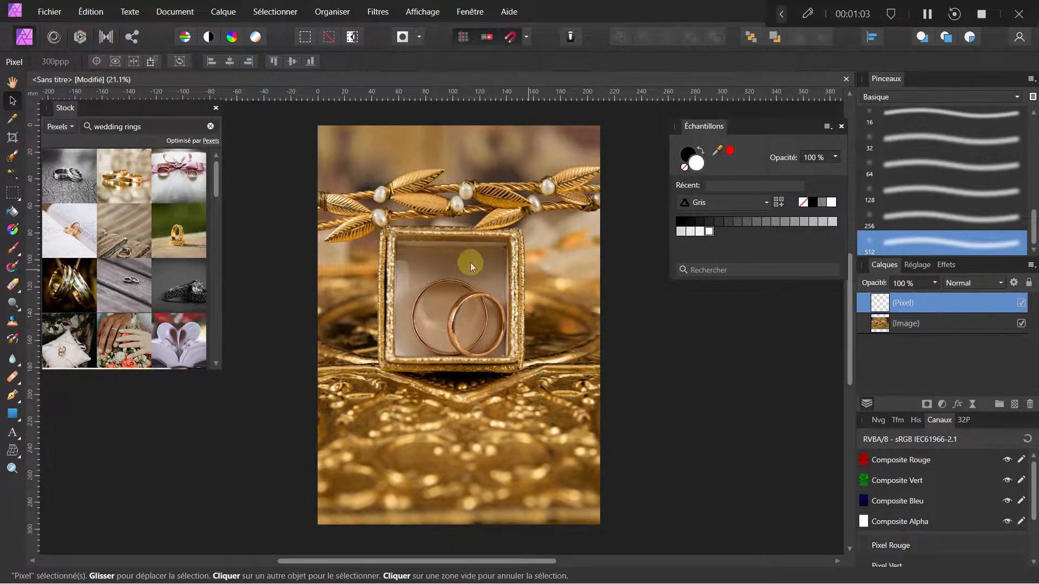
click(12, 211)
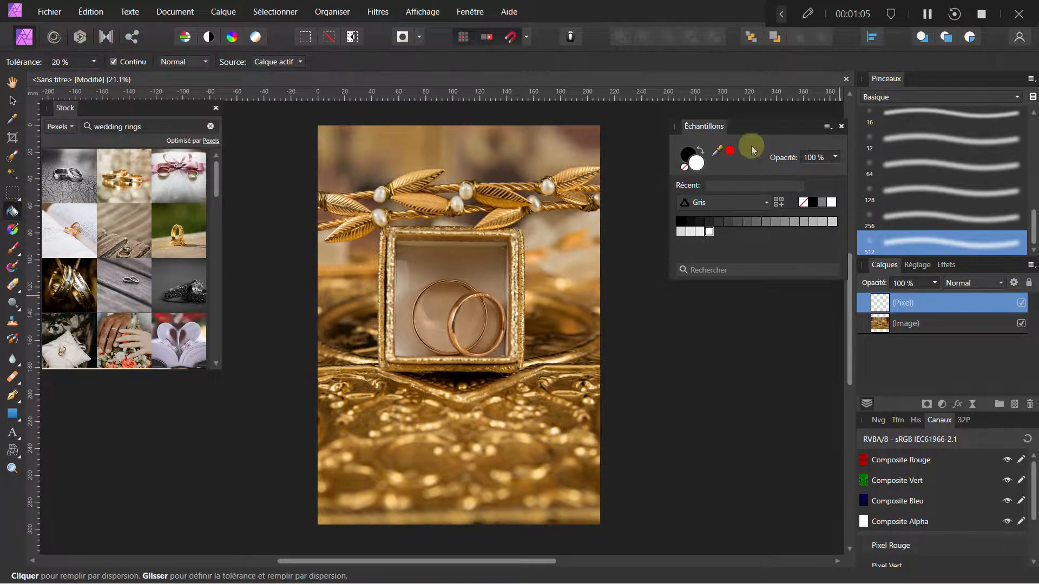
click(515, 187)
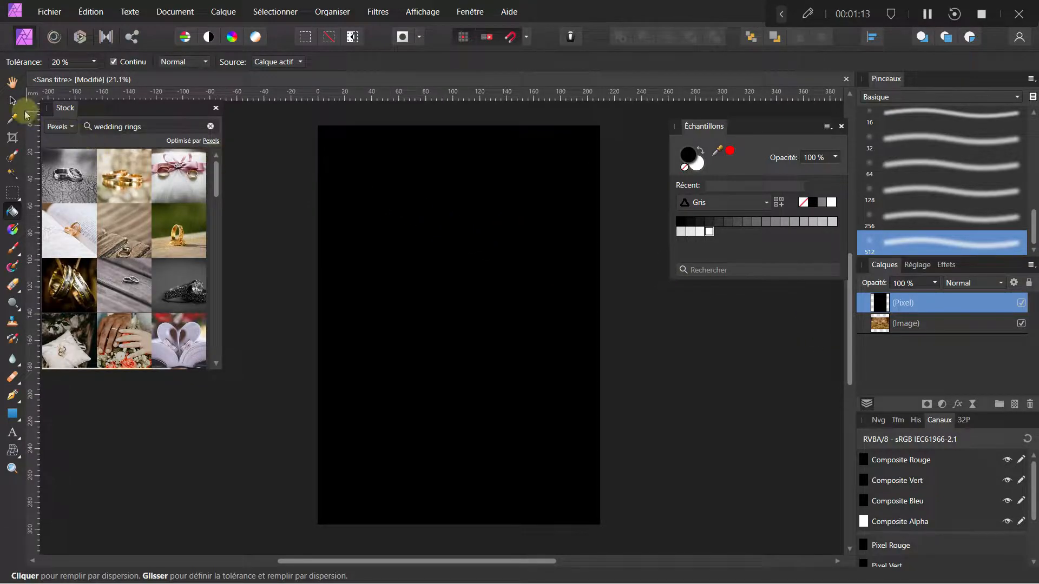
- Set the black pixel layer's blend mode to Densité couleur - (Color Dodge)
click(12, 101)
click(982, 284)
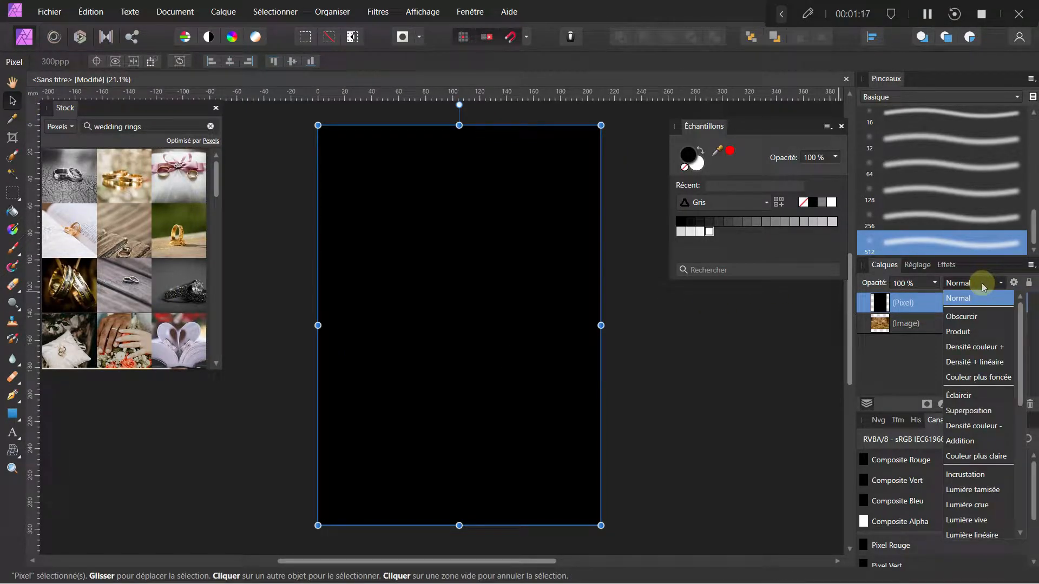
click(983, 427)
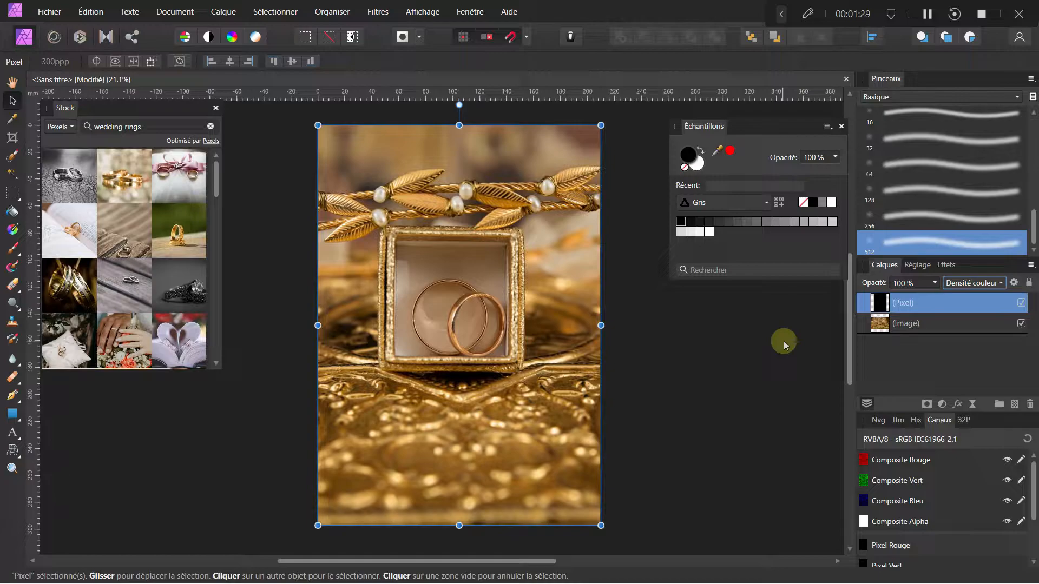
- With the pixel layer selected, ready the Paint Brush with the soft round 256 px brush from the Basique category and white as its colour
click(912, 325)
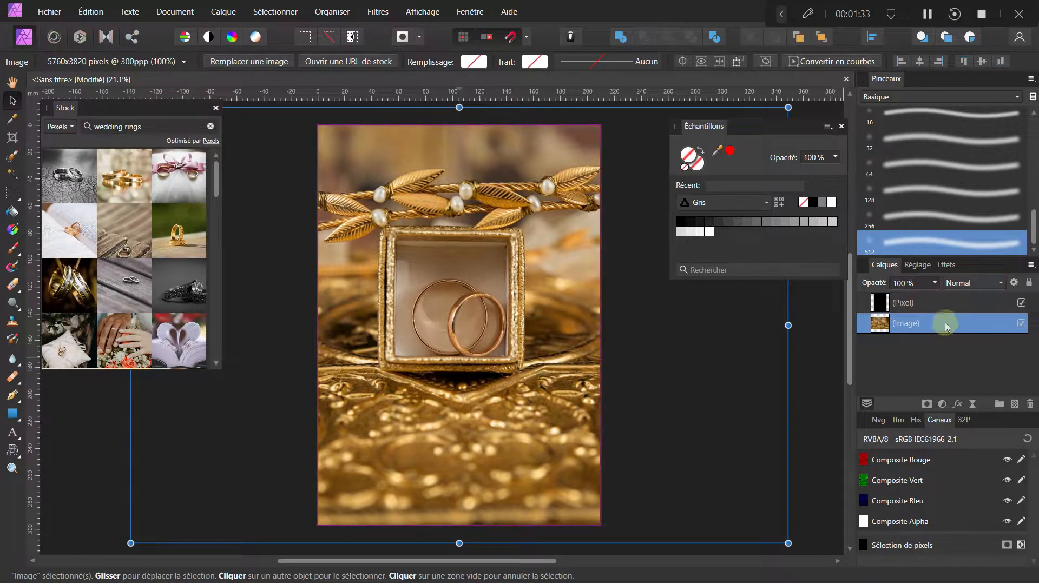
click(916, 308)
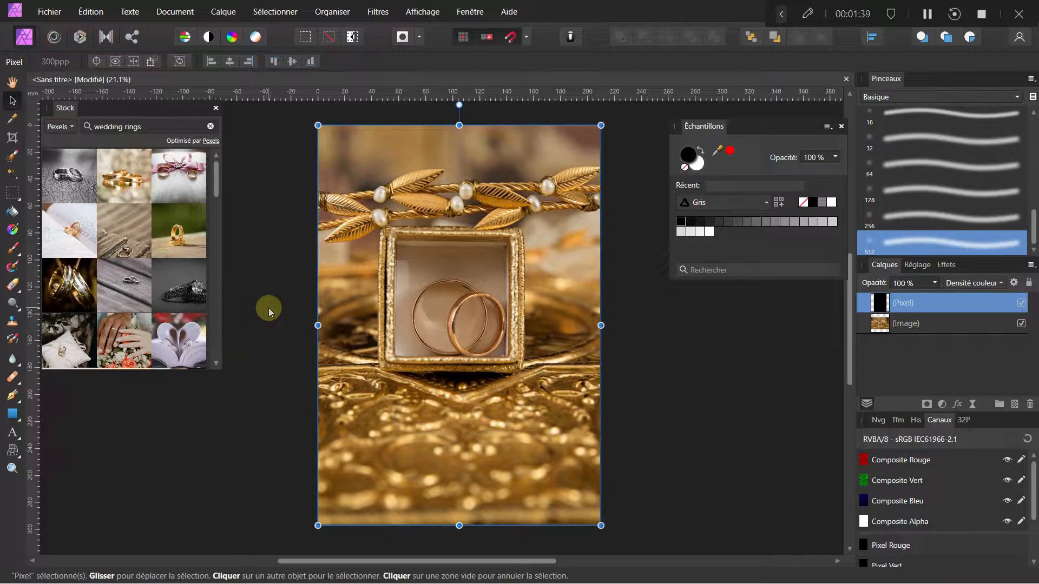
key(b)
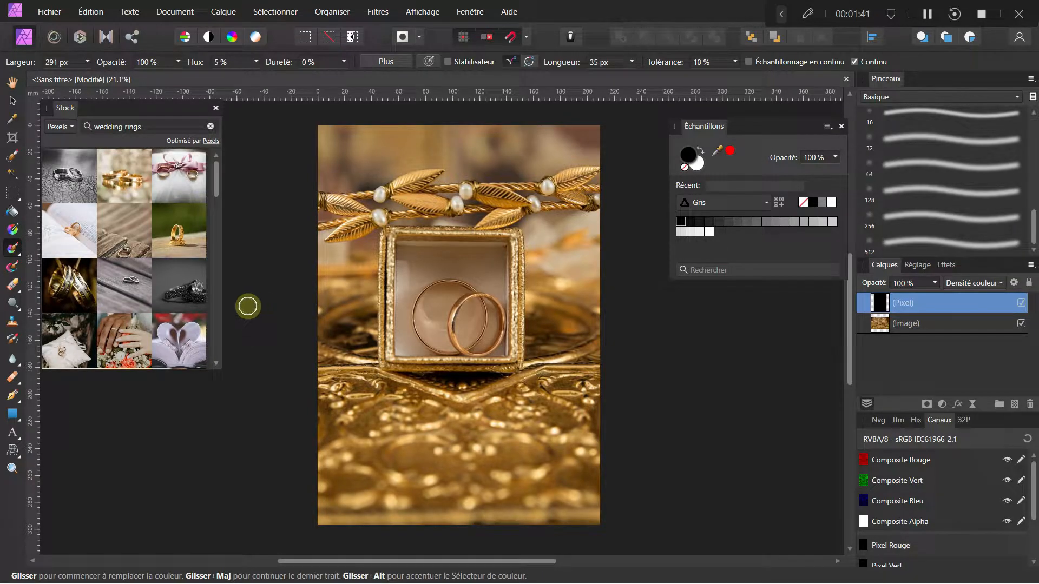
click(19, 255)
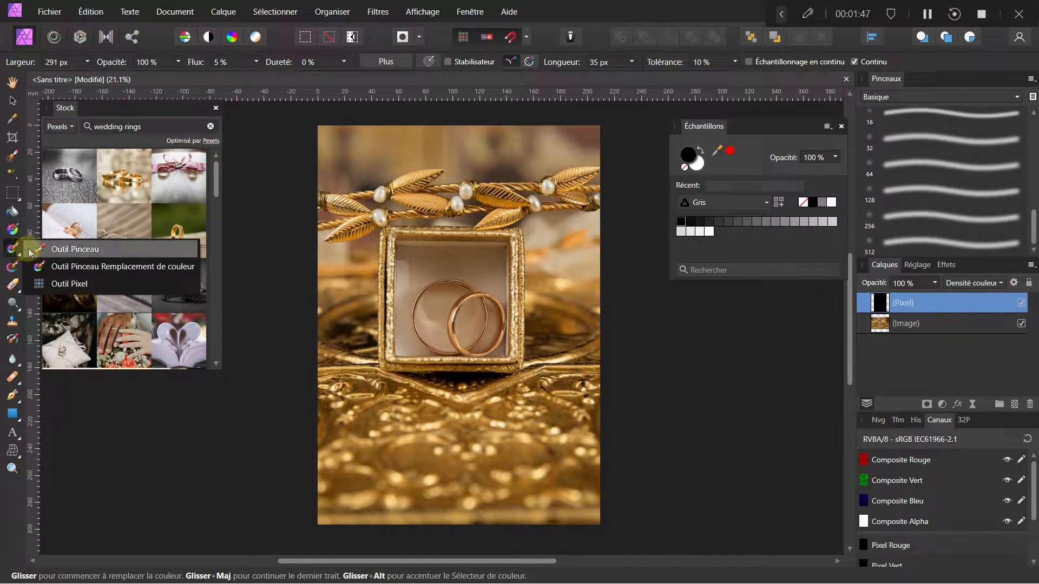
click(45, 252)
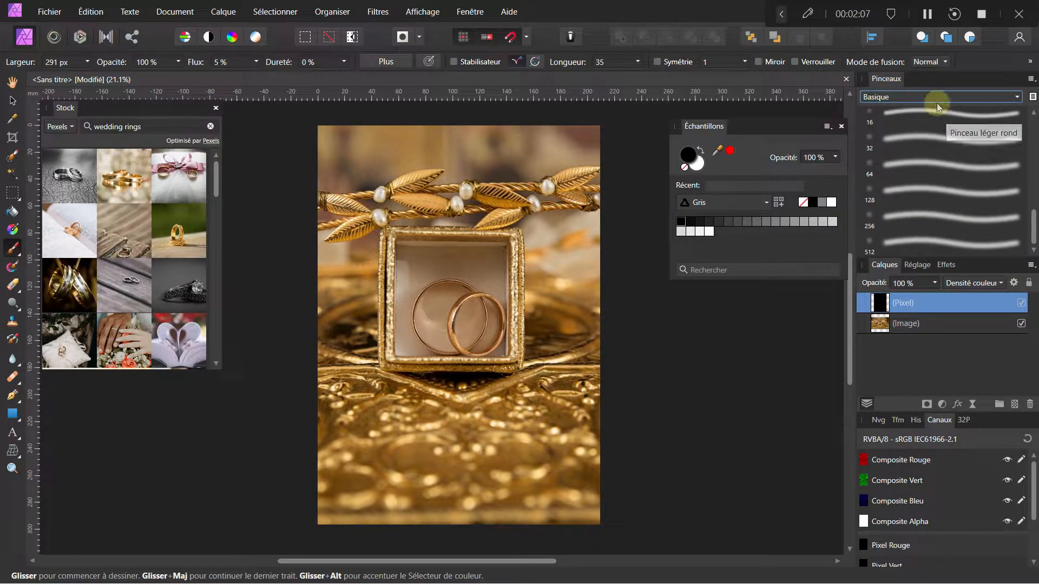
click(903, 99)
click(888, 142)
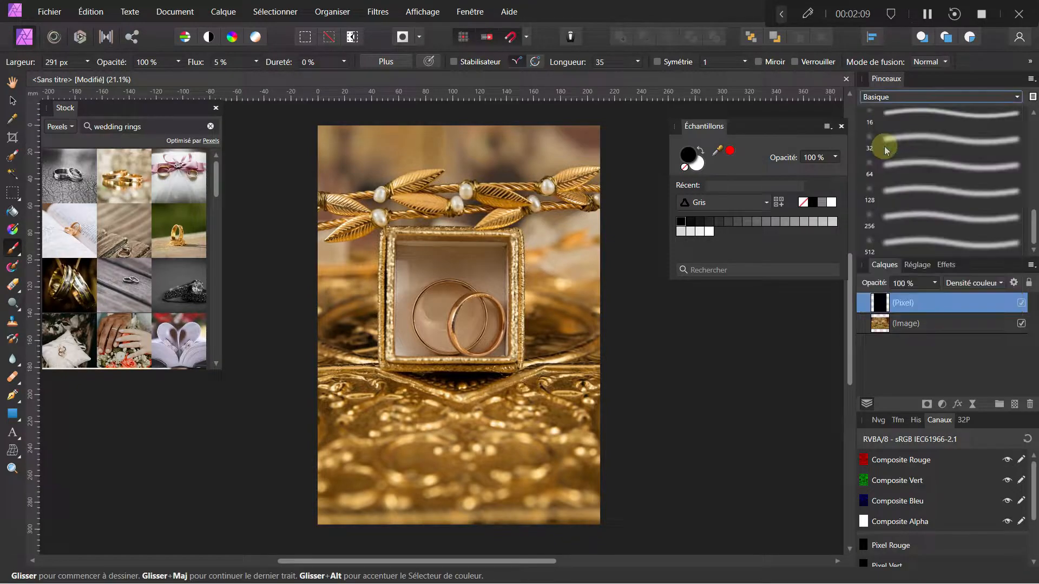
click(912, 216)
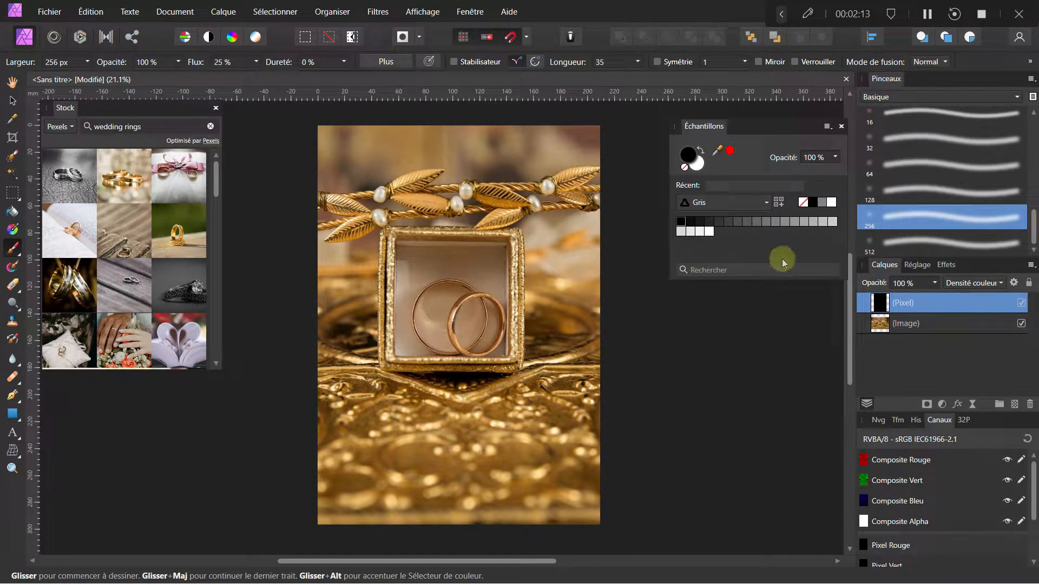
click(920, 243)
click(902, 216)
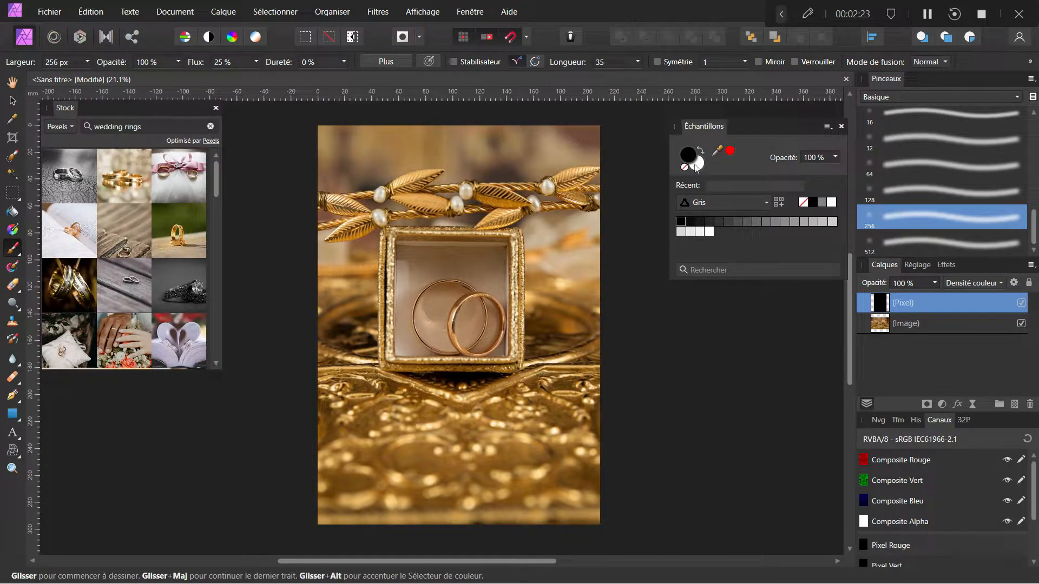
drag(888, 301, 885, 302)
- Try brushing white light at 25 % flow over the golden leaf and the ring box's edge, and undo the strokes
scroll(506, 238, up, 3)
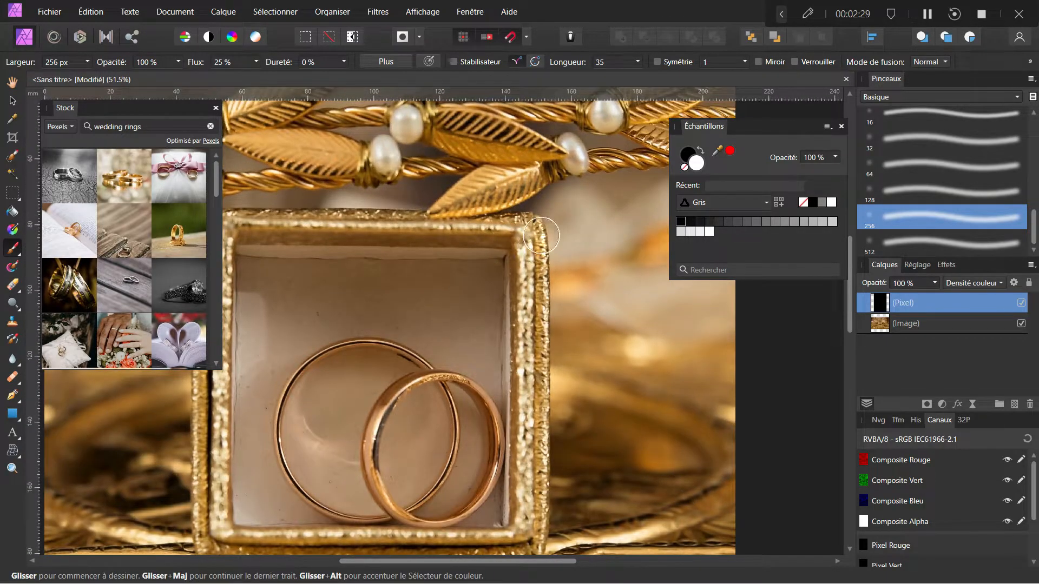
scroll(493, 233, up, 2)
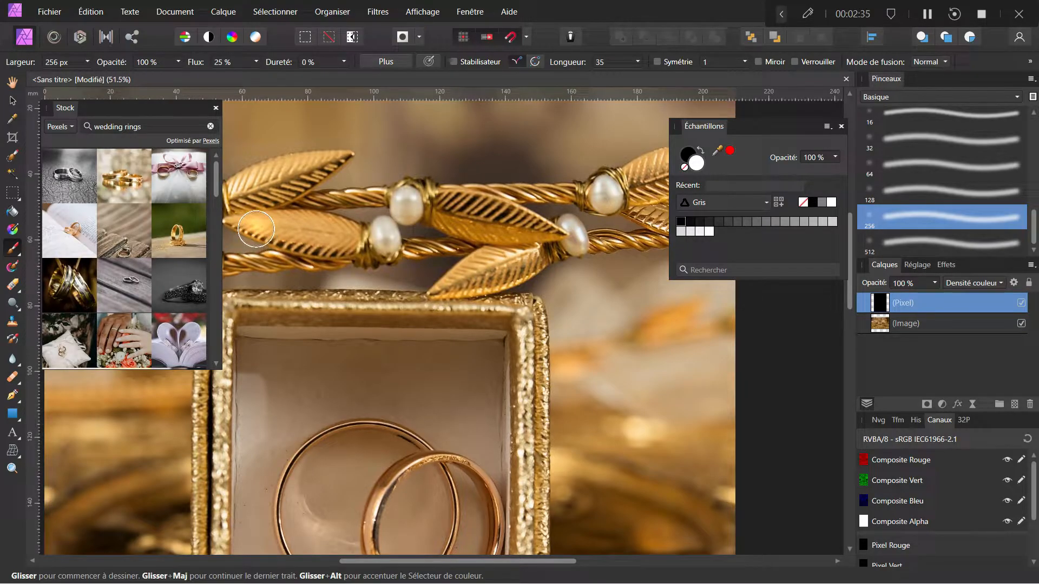
key(ctrl+z)
drag(232, 225, 347, 250)
scroll(413, 272, down, 2)
mouse_move(495, 258)
mouse_down()
mouse_move(503, 368)
mouse_move(503, 346)
mouse_up()
key(ctrl+z)
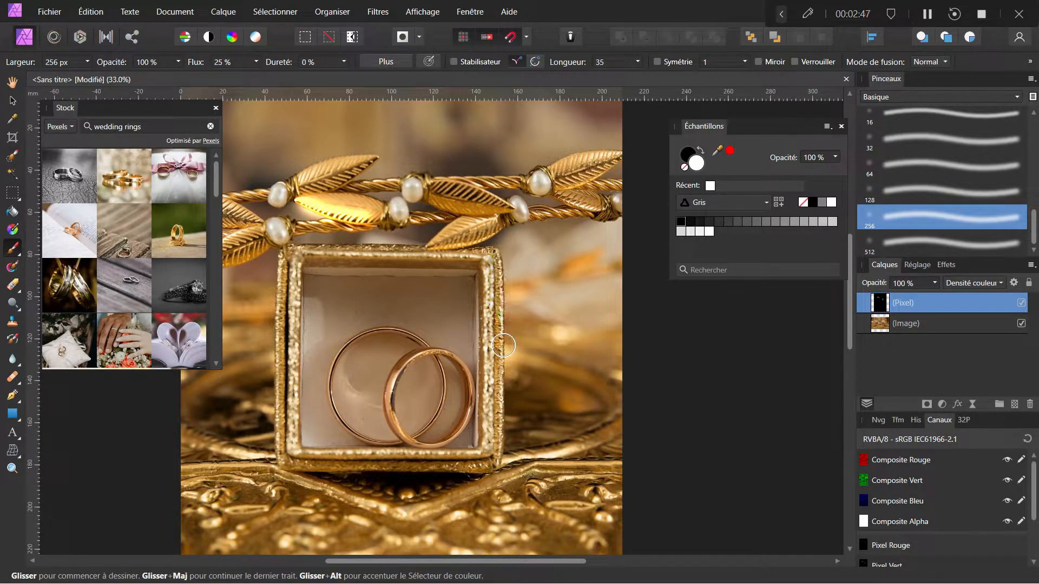
key(ctrl+z)
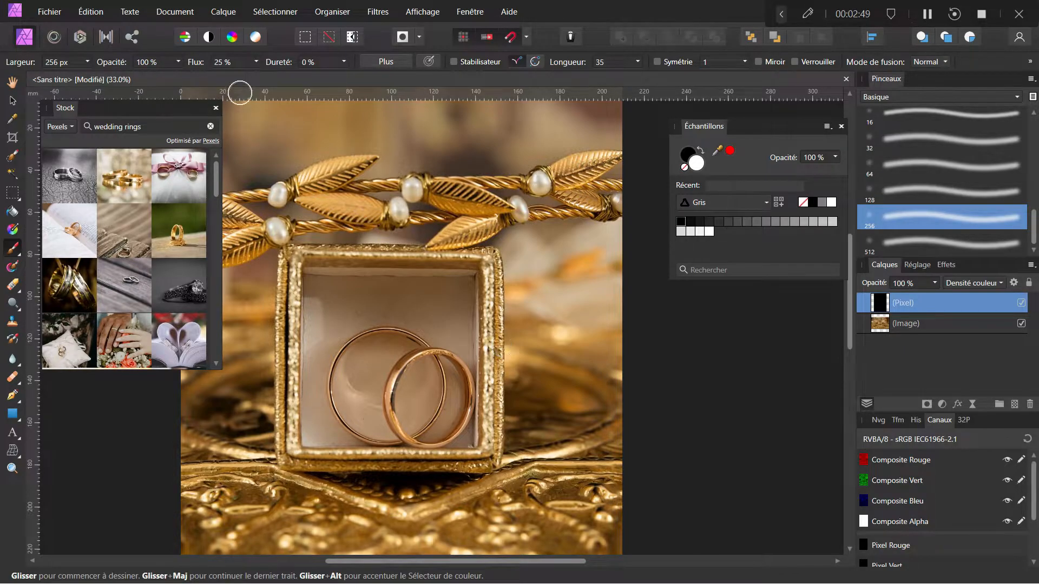
- Set the brush flow to 8 % and hardness to 11 %, and return its opacity to 100 % after trying about 47 %
click(256, 61)
drag(259, 76, 249, 76)
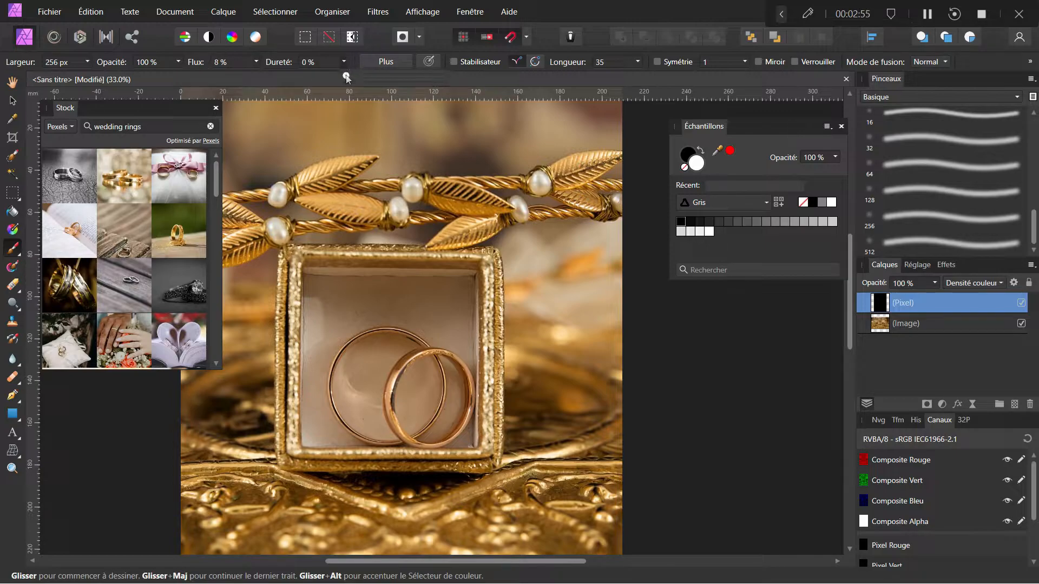
click(179, 62)
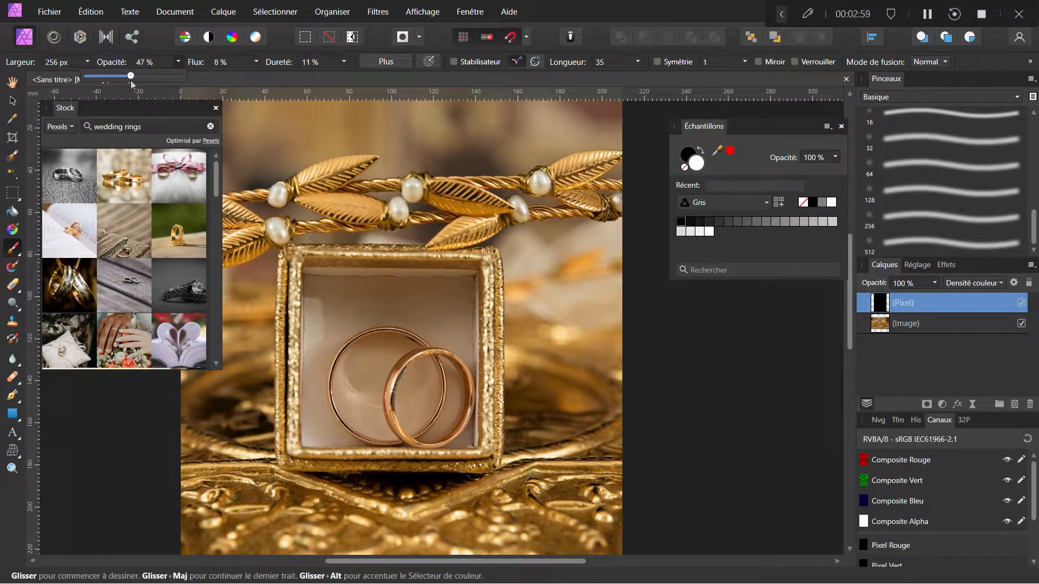
drag(133, 81, 181, 81)
- Try a much stronger white highlight on the golden leaf above the box with the flow at 52 %, and undo it
click(256, 62)
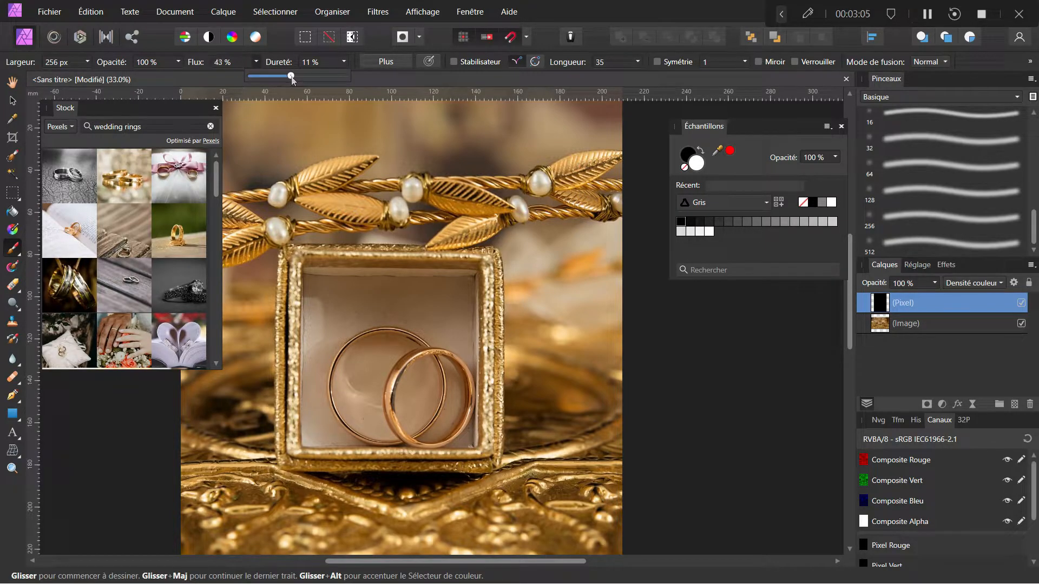
mouse_move(341, 207)
mouse_down()
mouse_move(377, 211)
mouse_move(309, 204)
mouse_up()
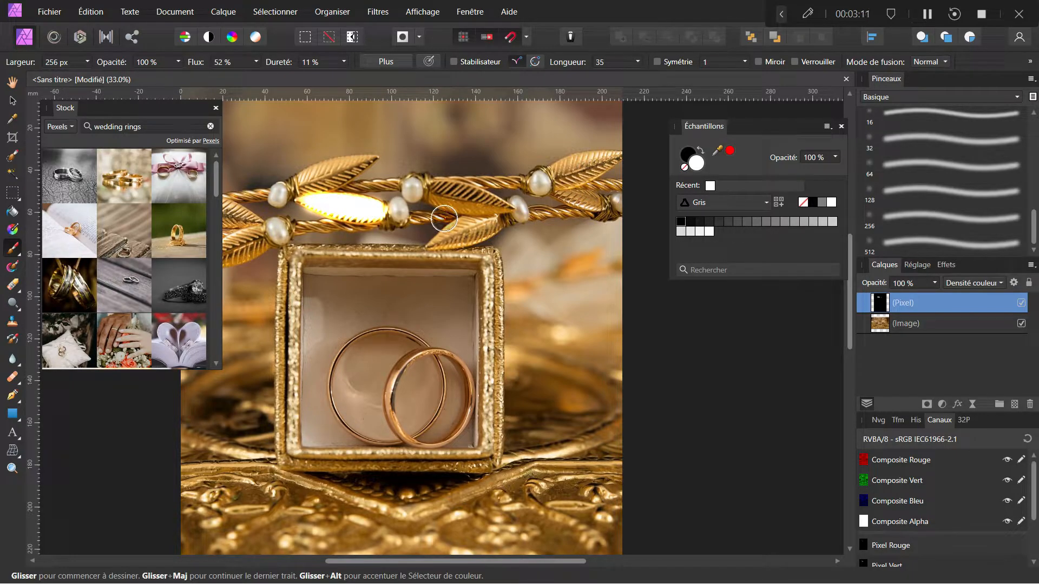
key(ctrl+z)
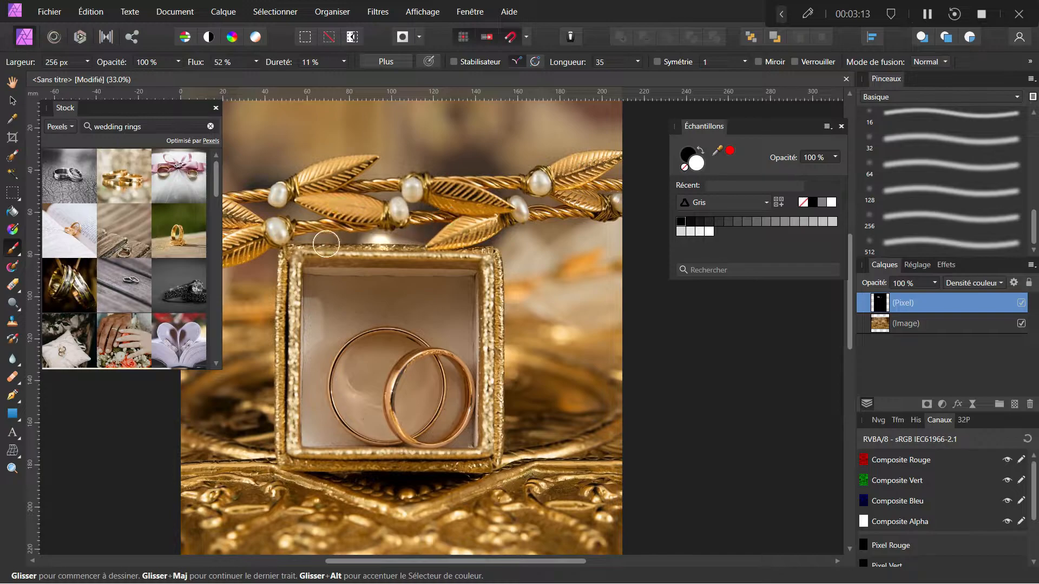
- Lower the brush flow to 4 % and opacity to 50 %, and brush a soft highlight onto the leaf between the two central pearls
click(256, 62)
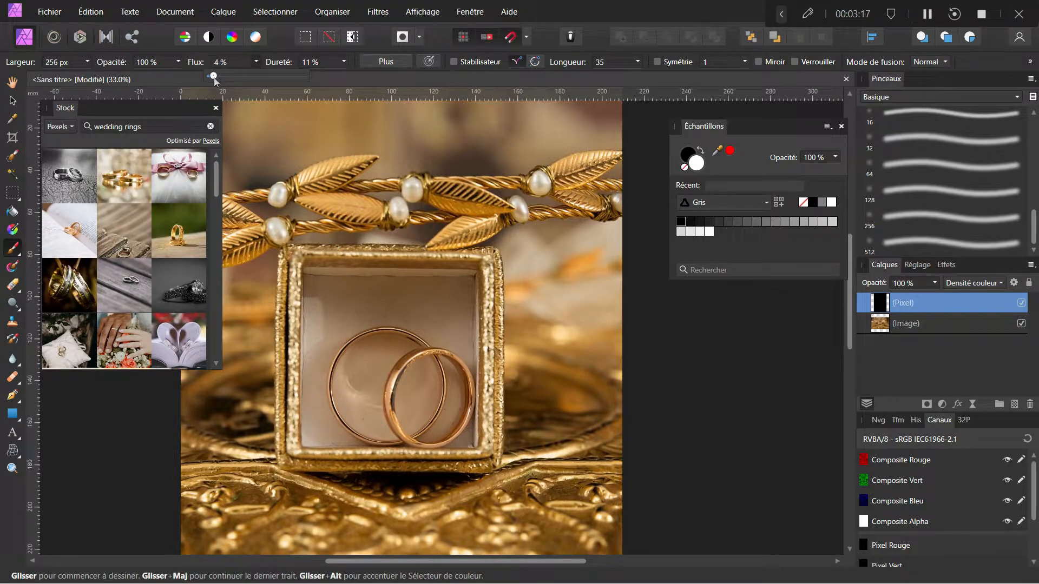
click(178, 61)
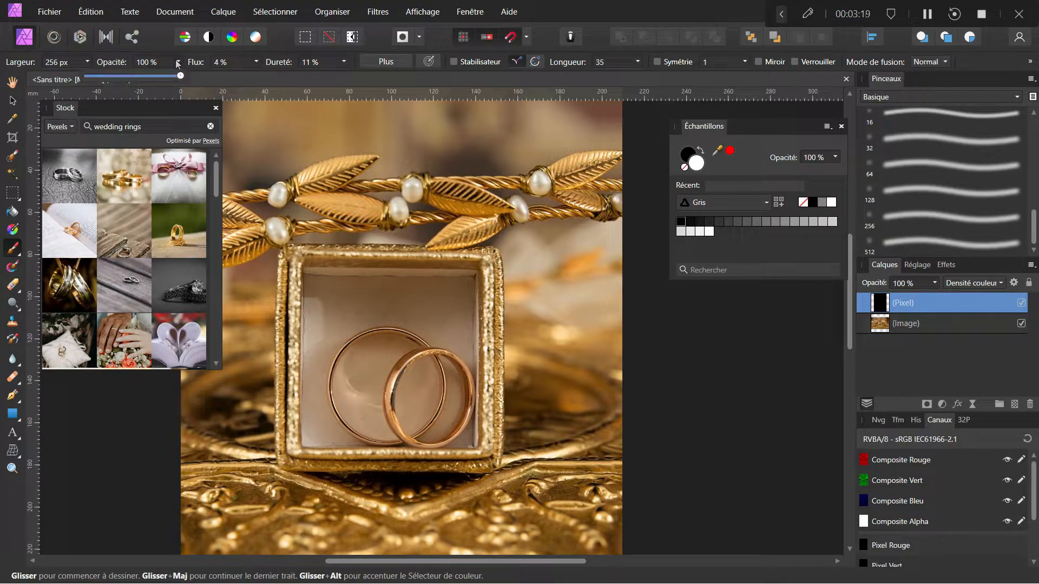
mouse_move(436, 184)
mouse_down()
mouse_move(496, 195)
mouse_move(433, 174)
mouse_move(504, 205)
mouse_move(447, 192)
mouse_move(498, 198)
mouse_move(451, 178)
mouse_move(477, 191)
mouse_move(443, 186)
mouse_move(507, 204)
mouse_move(417, 171)
mouse_move(477, 199)
mouse_up()
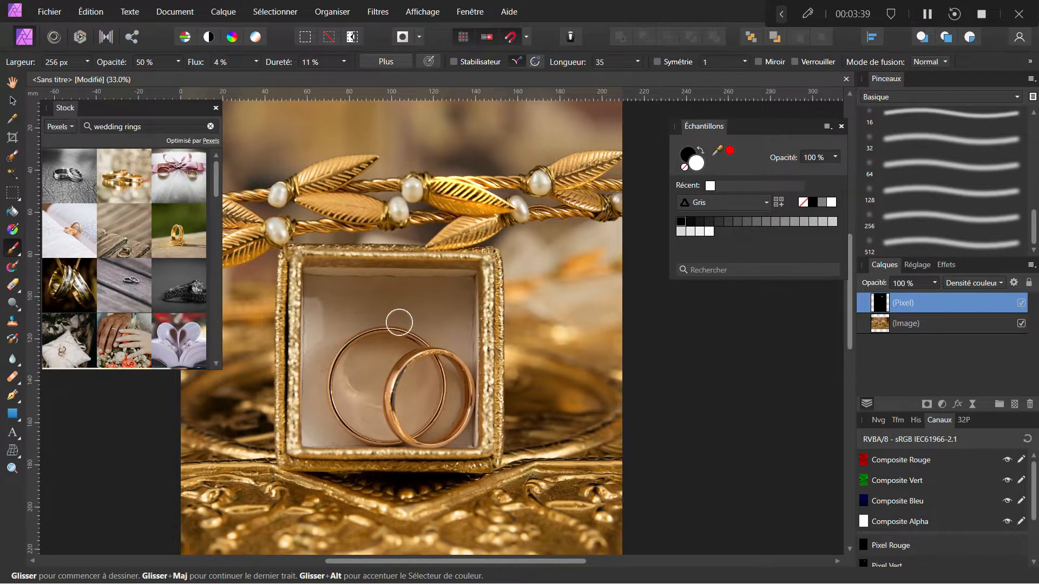
- Brush a soft glow across the upper part of the ring box's inner back wall, including its right corner
scroll(398, 319, up, 1)
mouse_move(430, 280)
mouse_down()
mouse_move(409, 275)
mouse_move(491, 279)
mouse_move(467, 280)
mouse_move(479, 280)
mouse_move(476, 335)
mouse_move(471, 265)
mouse_move(481, 321)
mouse_move(478, 274)
mouse_move(481, 301)
mouse_move(382, 277)
mouse_move(516, 282)
mouse_move(399, 270)
mouse_move(575, 266)
mouse_move(353, 258)
mouse_move(414, 263)
mouse_move(299, 270)
mouse_move(275, 260)
mouse_move(506, 268)
mouse_move(485, 271)
mouse_move(491, 343)
mouse_move(483, 319)
mouse_move(498, 349)
mouse_move(473, 341)
mouse_up()
mouse_move(498, 296)
mouse_down()
mouse_move(347, 270)
mouse_move(294, 269)
mouse_move(284, 280)
mouse_up()
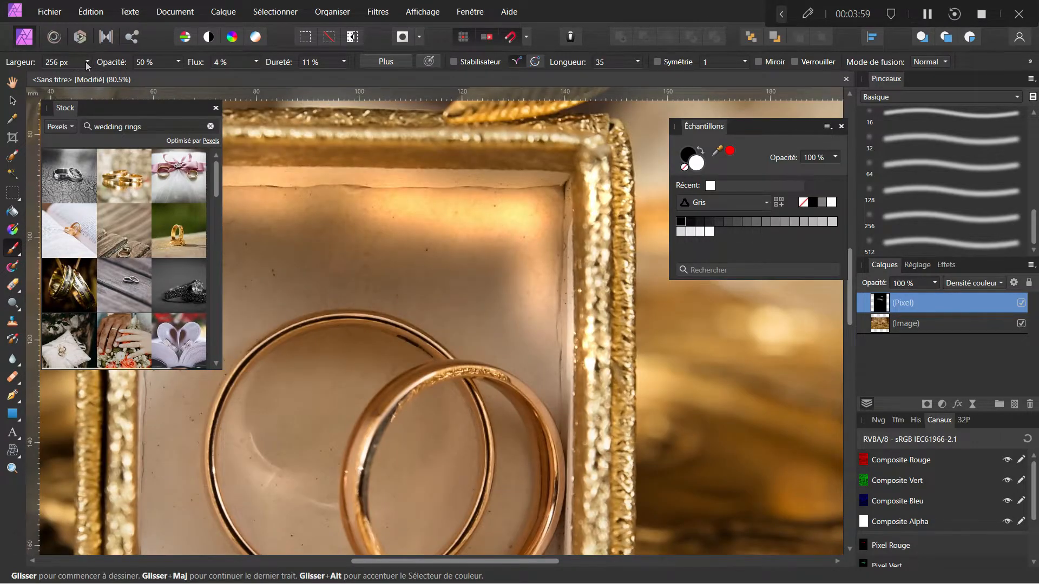
- Set the brush width to 49 px and flow to 12 %, and paint a highlight along the front ring's upper-left curve
click(86, 62)
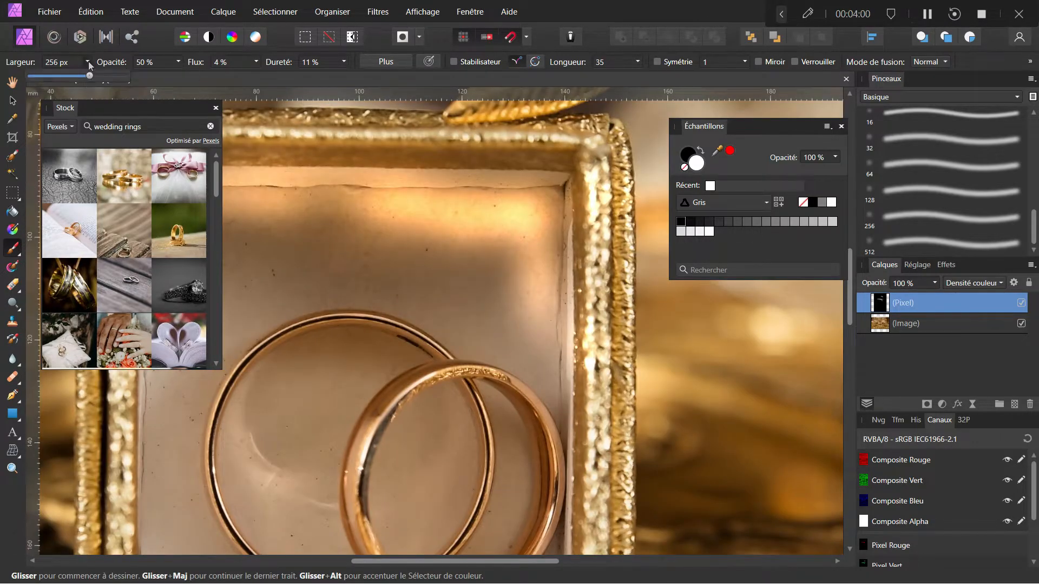
drag(87, 76, 78, 76)
click(256, 61)
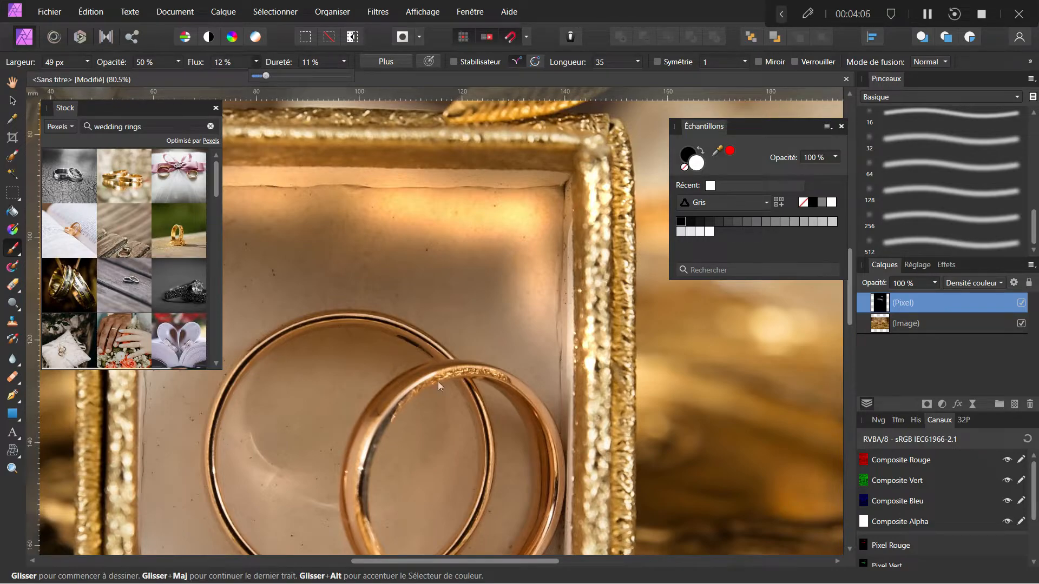
scroll(440, 372, up, 4)
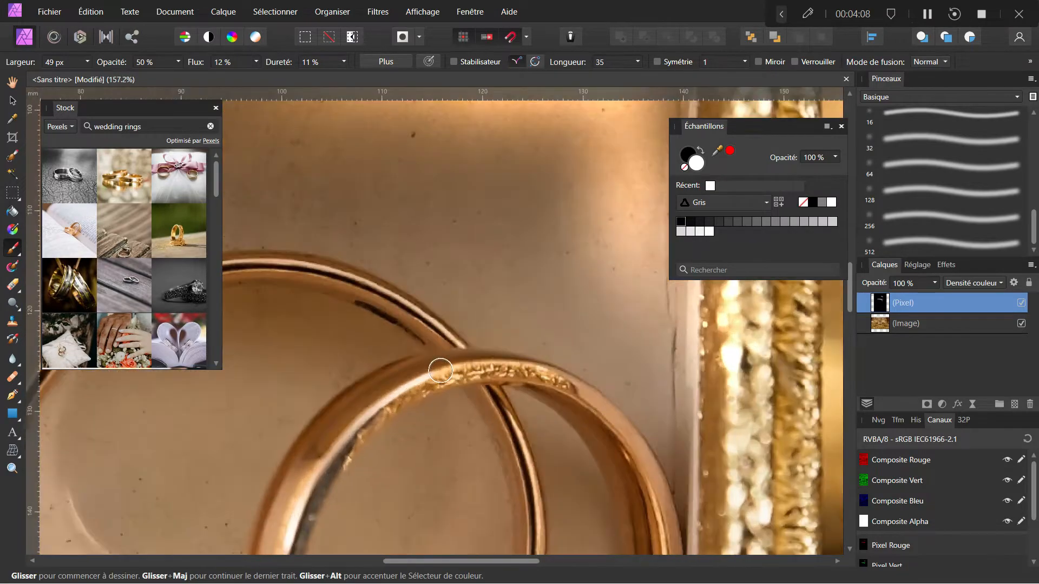
mouse_move(417, 366)
mouse_down()
mouse_move(467, 359)
mouse_move(370, 392)
mouse_move(469, 354)
mouse_move(363, 393)
mouse_move(422, 358)
mouse_move(343, 403)
mouse_move(399, 363)
mouse_move(285, 435)
mouse_move(400, 357)
mouse_move(296, 441)
mouse_move(359, 383)
mouse_move(274, 431)
mouse_up()
scroll(438, 380, down, 5)
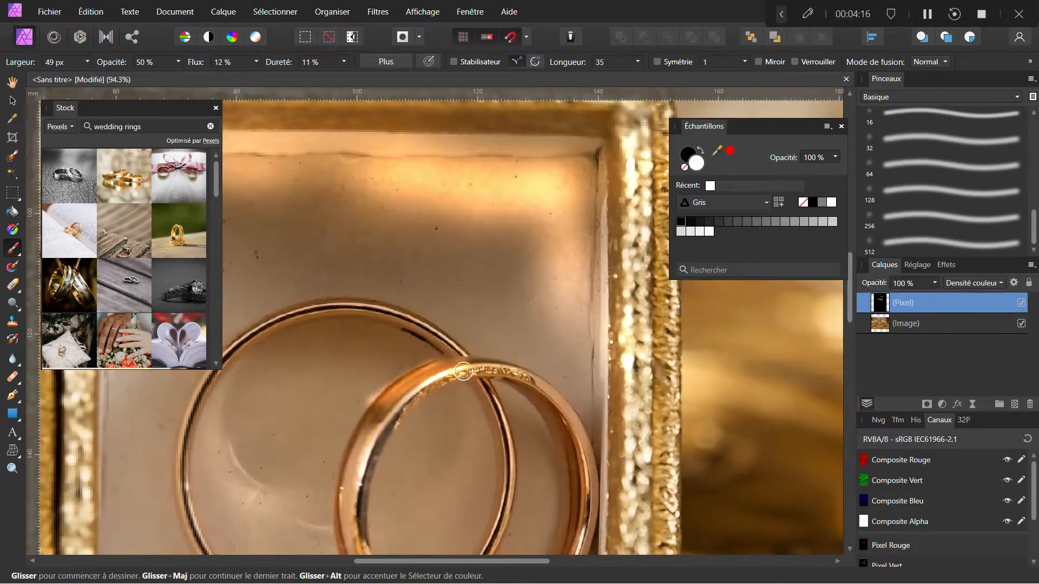
- Switch the brush colour to black and erase the highlight spill along the outer upper-left edge of the front ring
scroll(439, 381, up, 2)
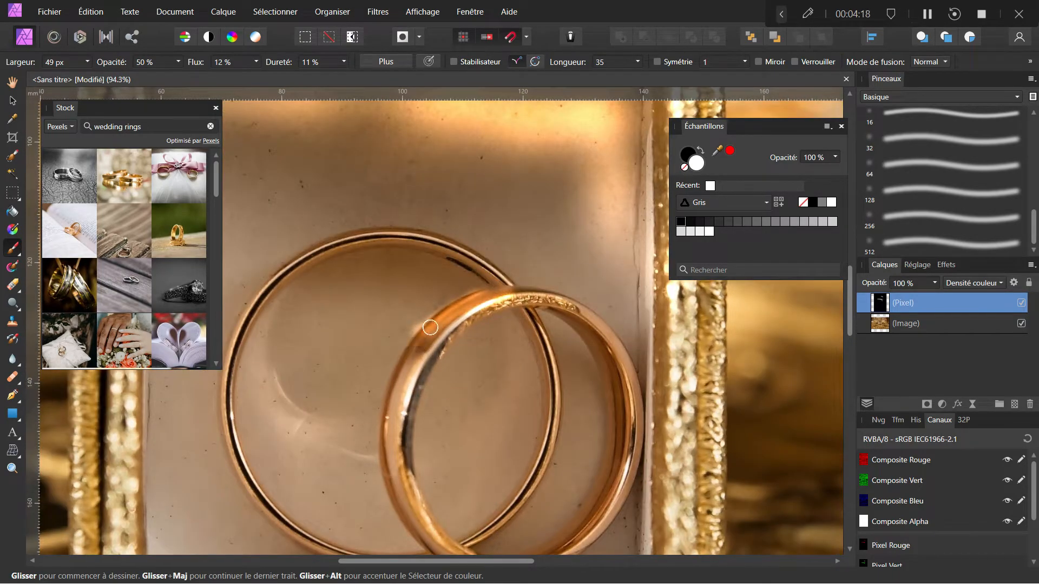
scroll(434, 336, up, 3)
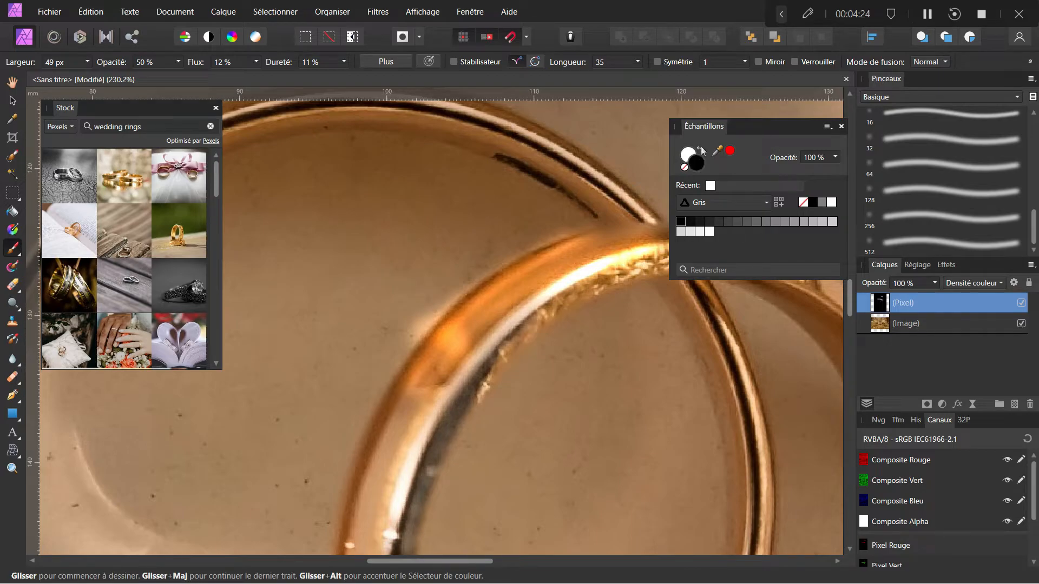
mouse_move(387, 333)
mouse_down()
mouse_move(420, 309)
mouse_move(398, 340)
mouse_move(469, 276)
mouse_move(400, 344)
mouse_move(482, 266)
mouse_move(579, 224)
mouse_move(415, 316)
mouse_up()
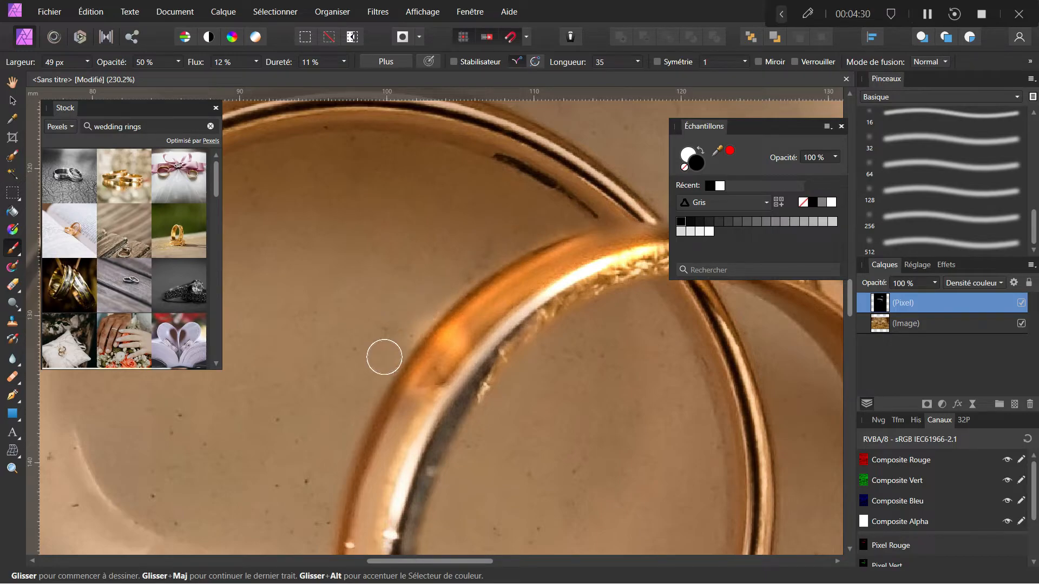
- Switch the brush colour back to white and paint a highlight along the rear ring's upper-left curve
scroll(471, 305, down, 3)
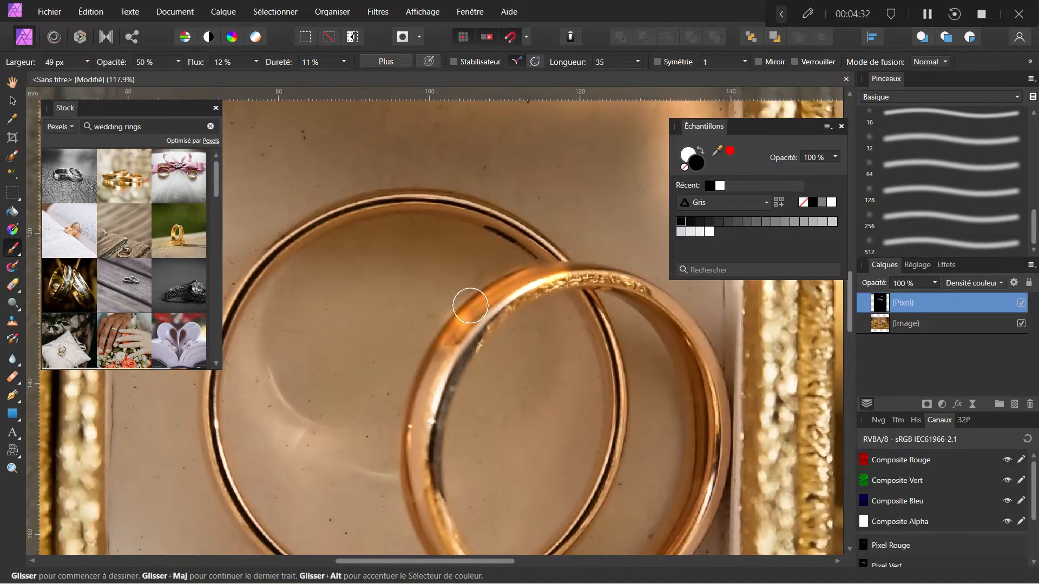
scroll(471, 305, down, 2)
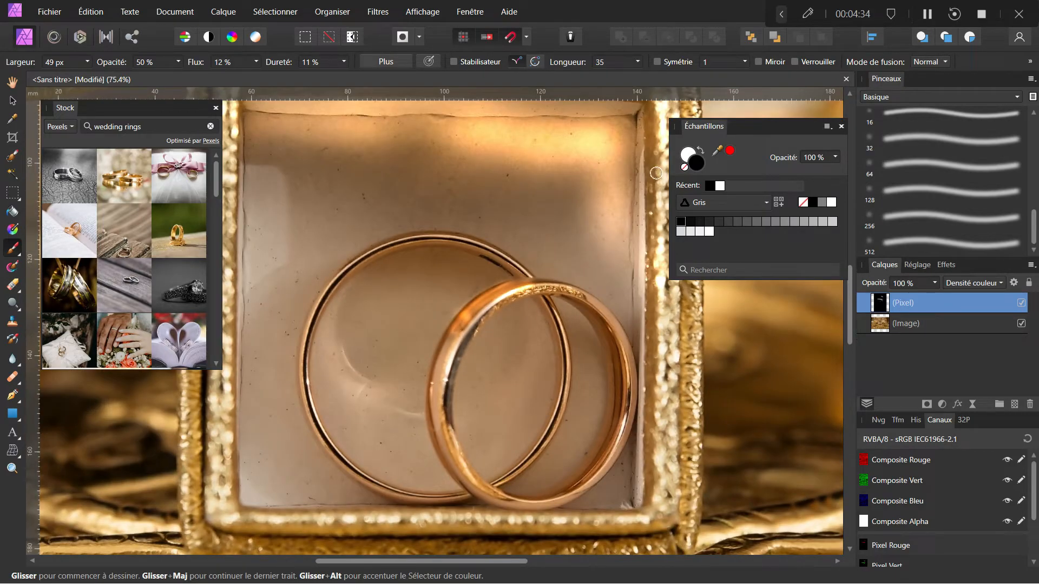
click(701, 153)
scroll(315, 273, up, 2)
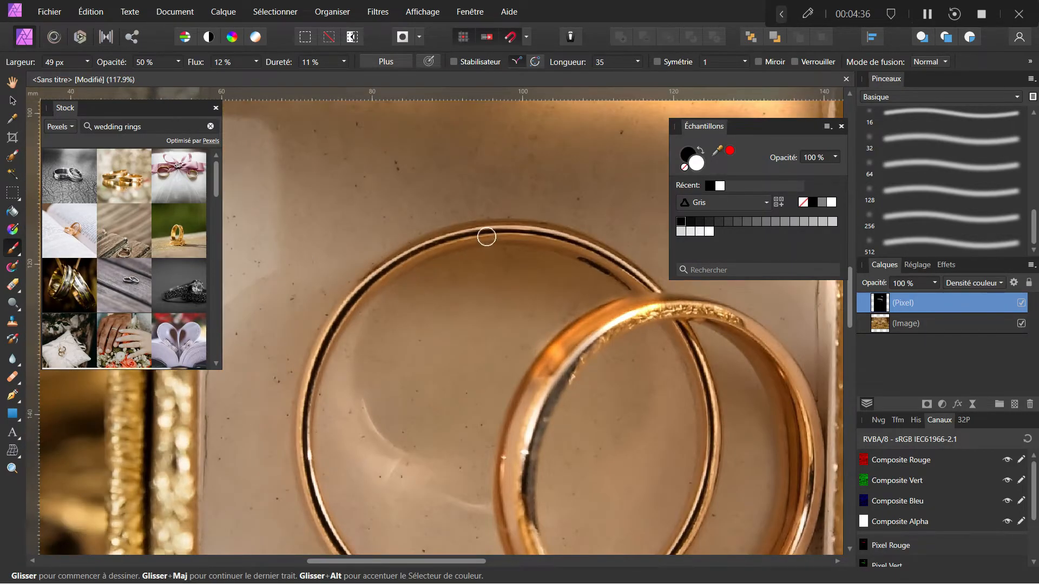
scroll(486, 222, up, 2)
mouse_move(471, 236)
mouse_down()
mouse_move(520, 230)
mouse_move(447, 245)
mouse_move(560, 232)
mouse_move(506, 233)
mouse_move(573, 233)
mouse_move(609, 240)
mouse_move(562, 234)
mouse_move(645, 254)
mouse_move(443, 236)
mouse_move(459, 234)
mouse_move(328, 290)
mouse_move(380, 260)
mouse_move(264, 335)
mouse_up()
- Paint a white highlight along the front ring's upper-right curve, just past its engraved part
scroll(563, 267, down, 8)
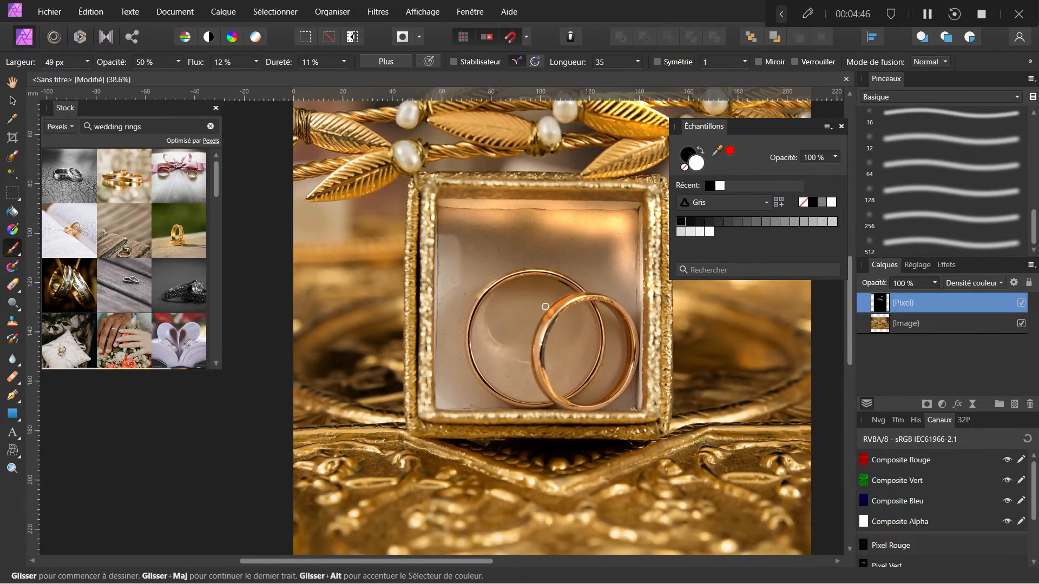
scroll(374, 311, up, 5)
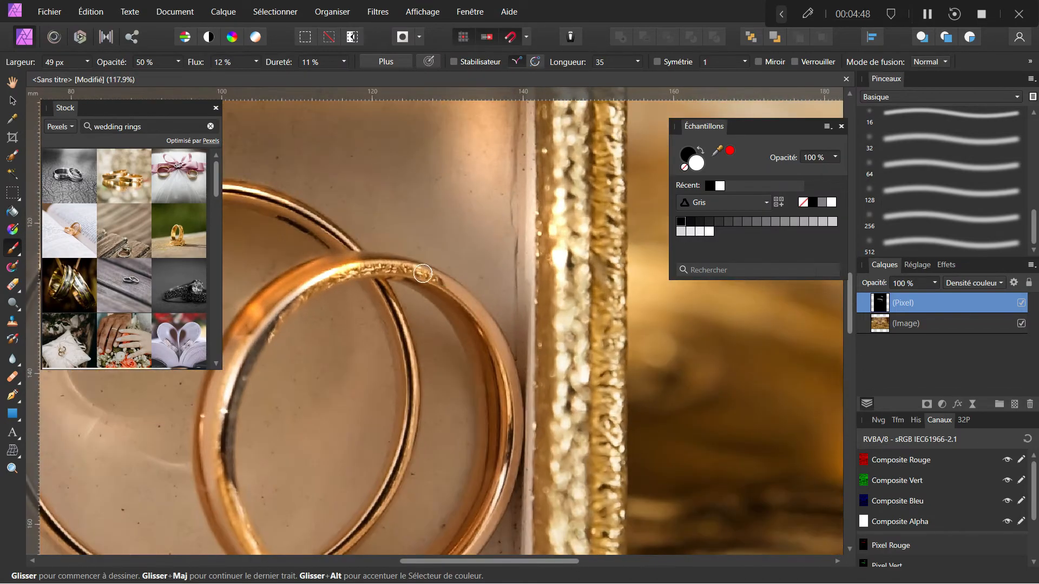
drag(410, 263, 454, 278)
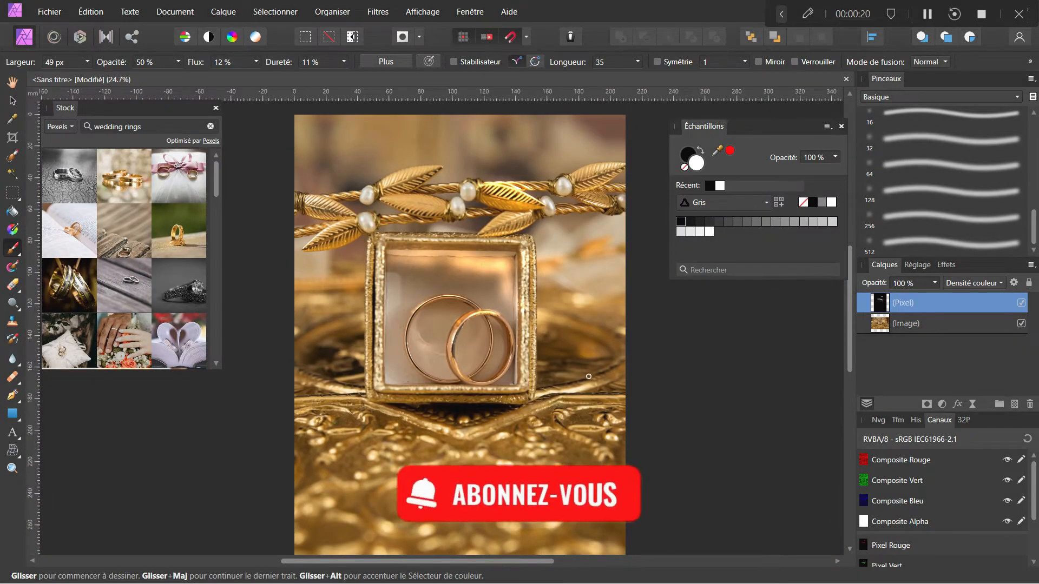